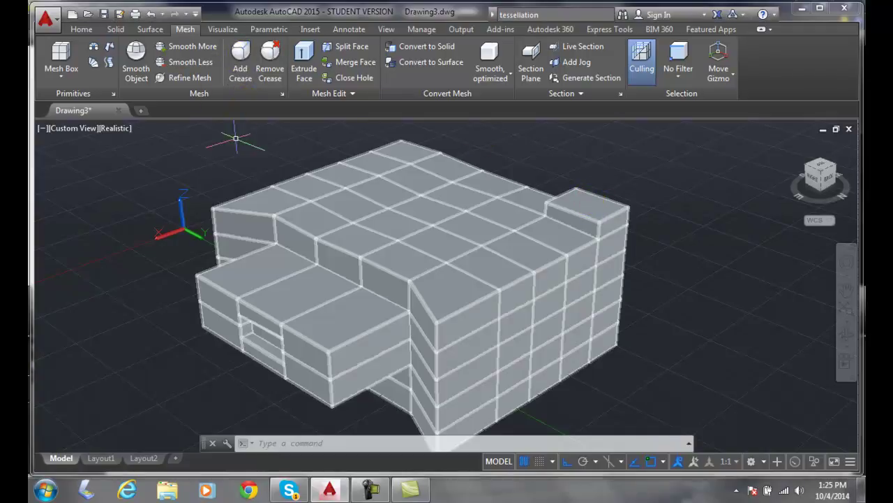
Give the raised block's top face a crease with the Always value
click(239, 56)
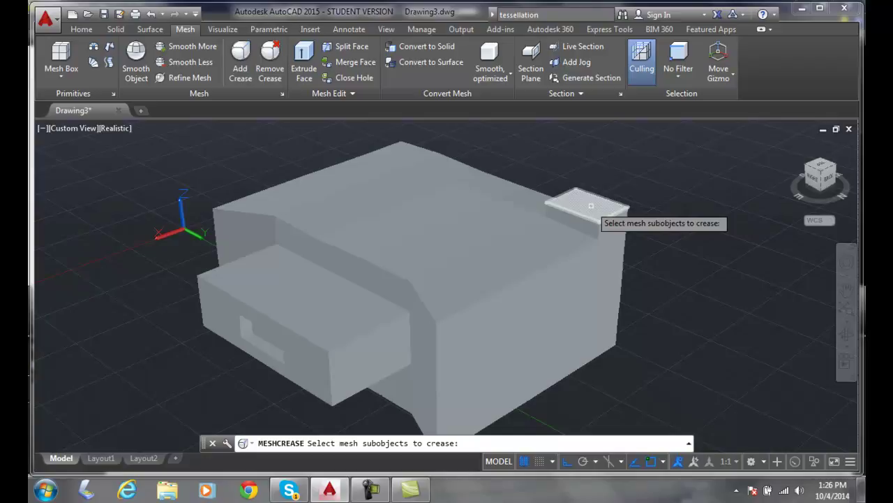
click(592, 206)
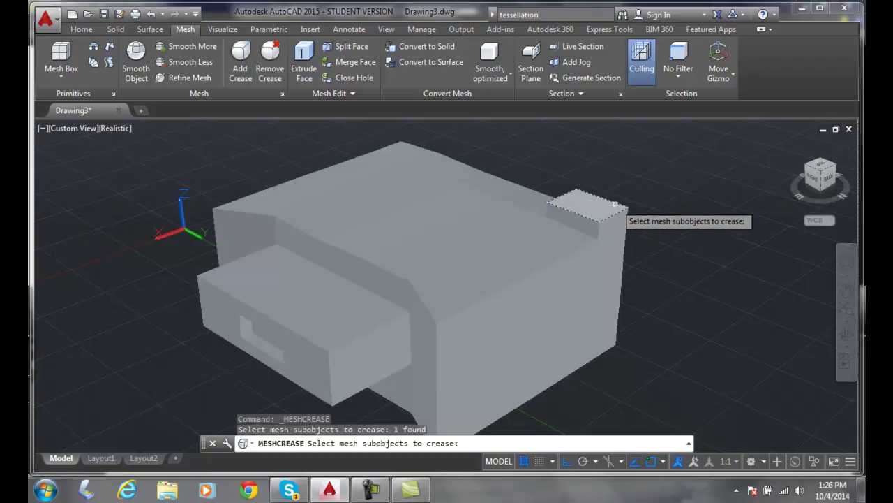
key(Return)
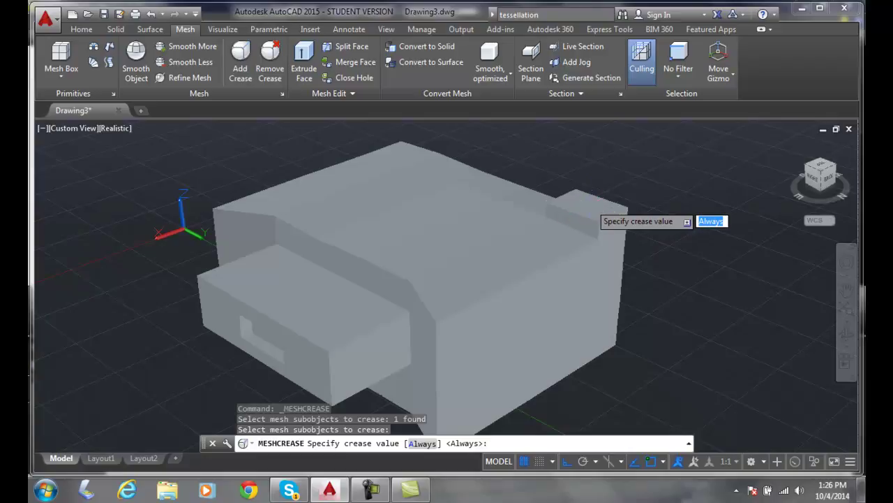
key(Return)
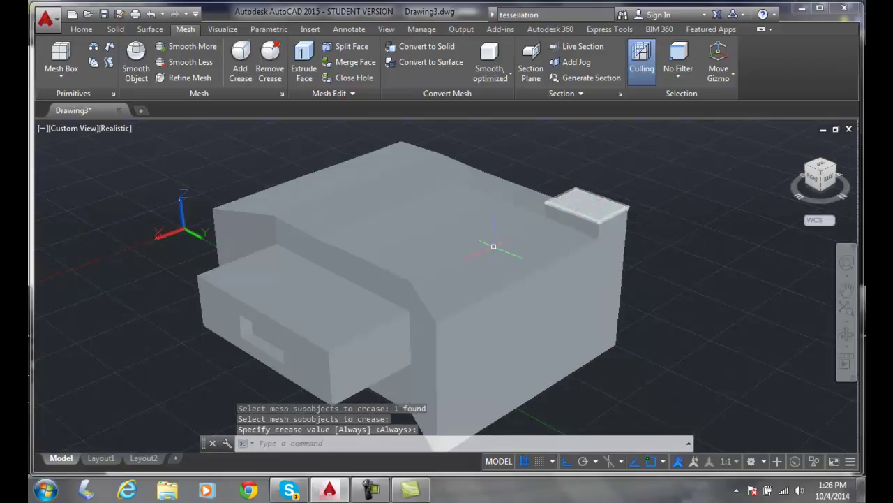
mouse_move(370, 301)
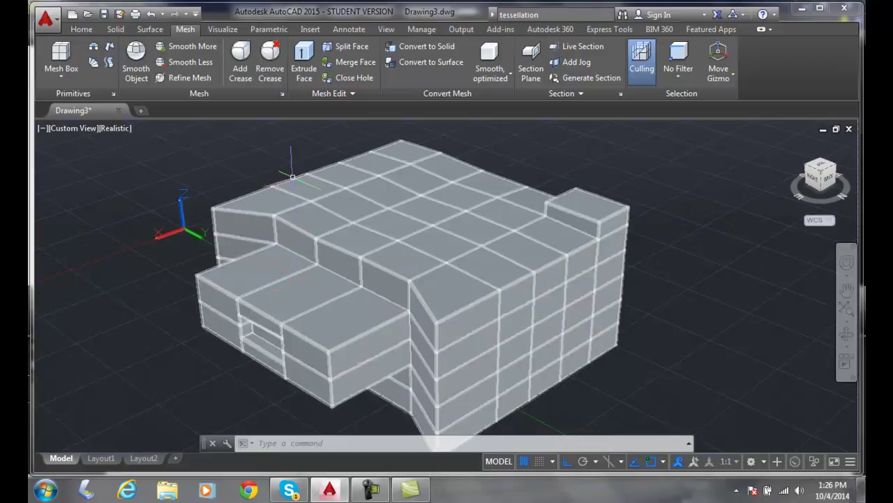
click(240, 70)
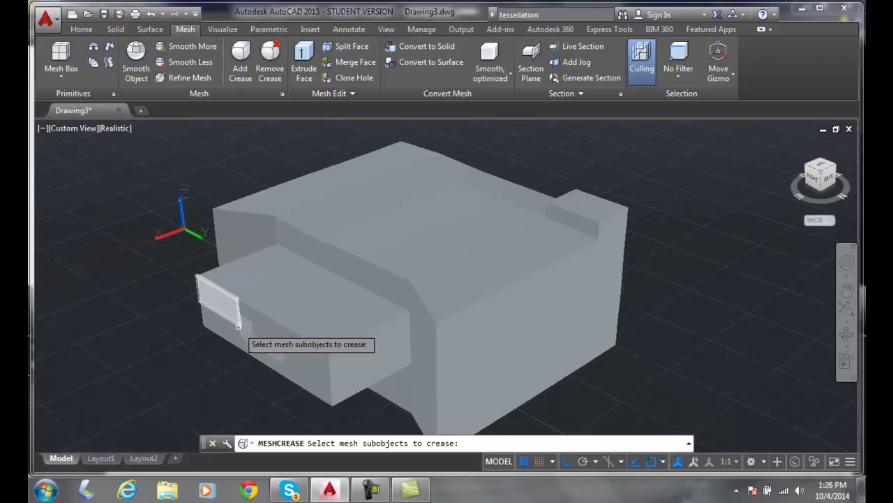
Pick the lower block's end face and switch the subobject filter to edges
click(239, 331)
click(677, 71)
click(692, 152)
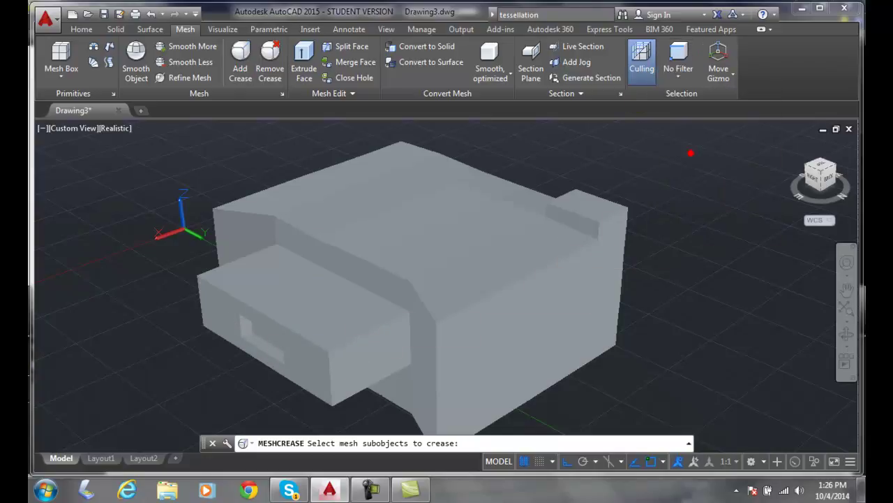
Pick the handle recess's edges and face and crease them with the Always value
click(240, 327)
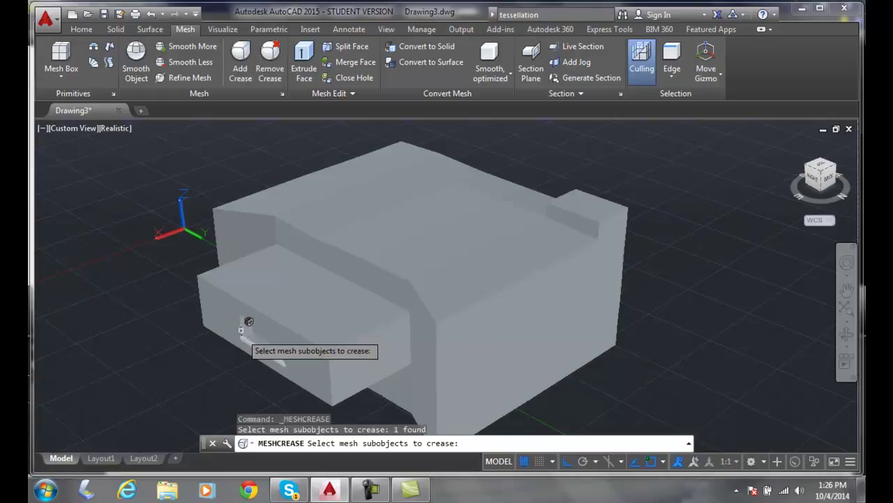
click(240, 321)
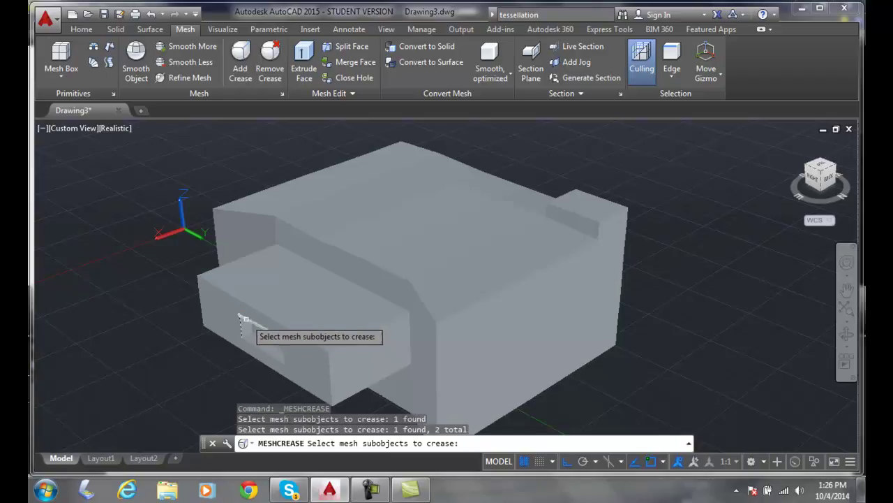
click(242, 318)
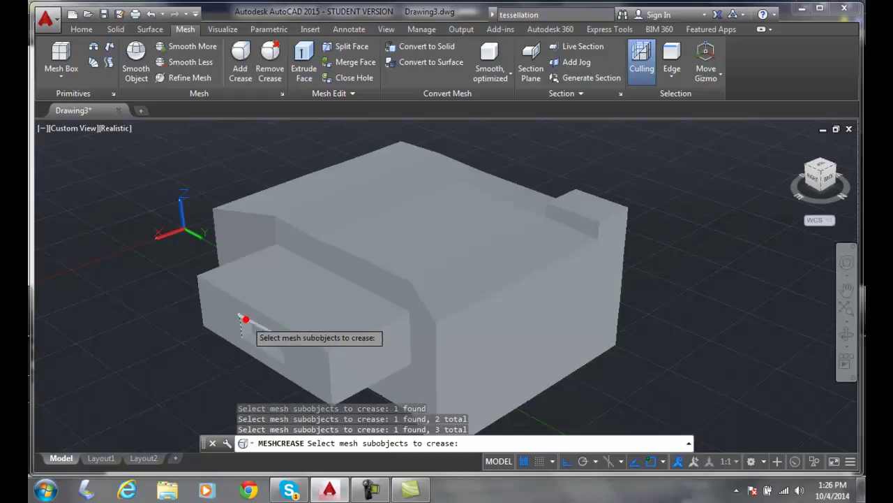
click(283, 349)
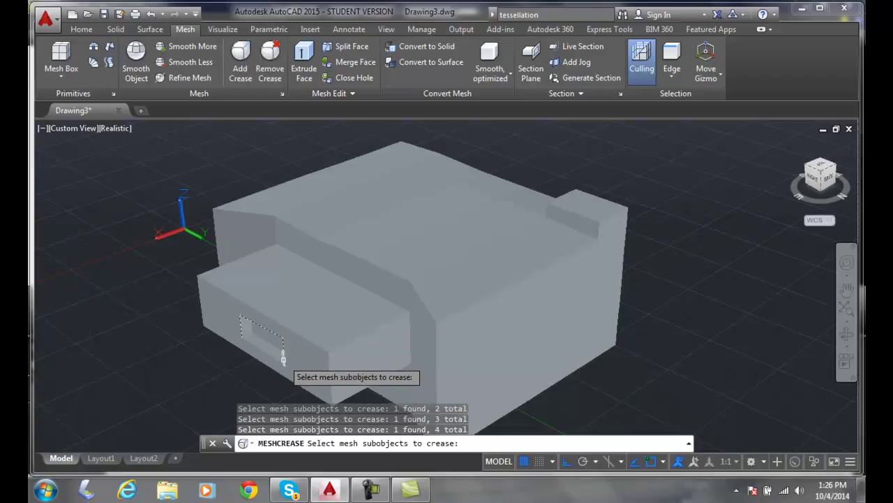
scroll(284, 358, up, 3)
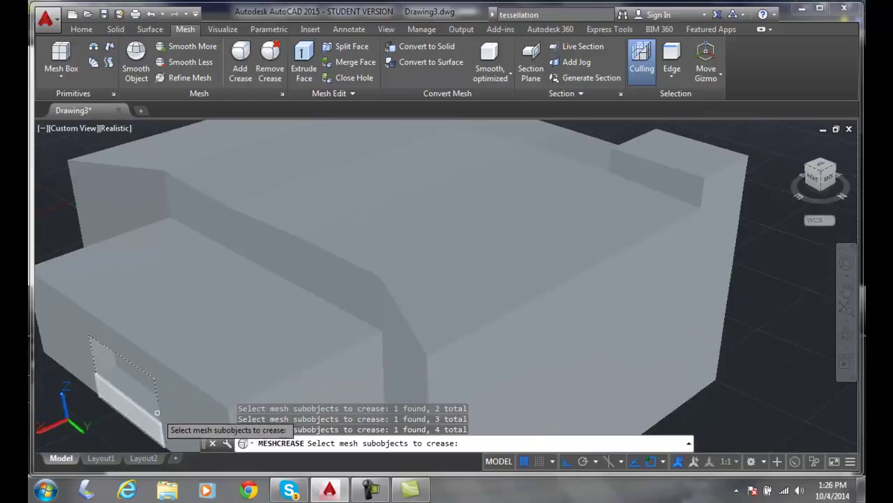
click(147, 412)
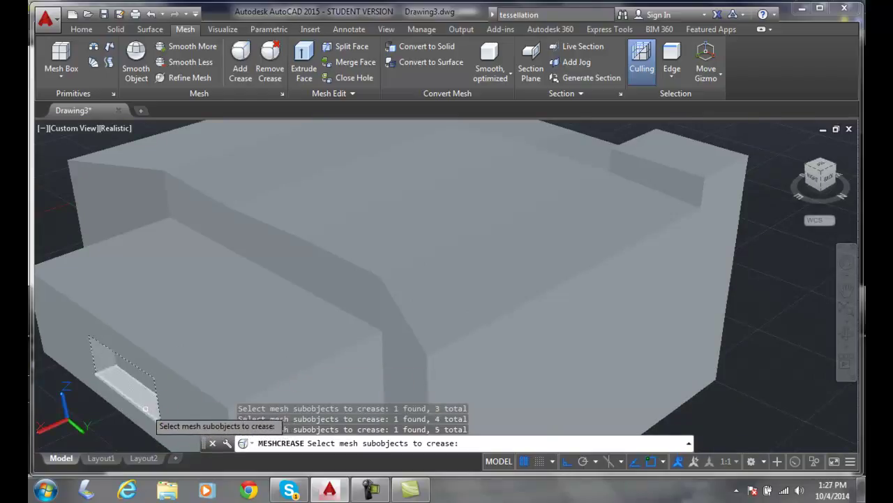
click(146, 409)
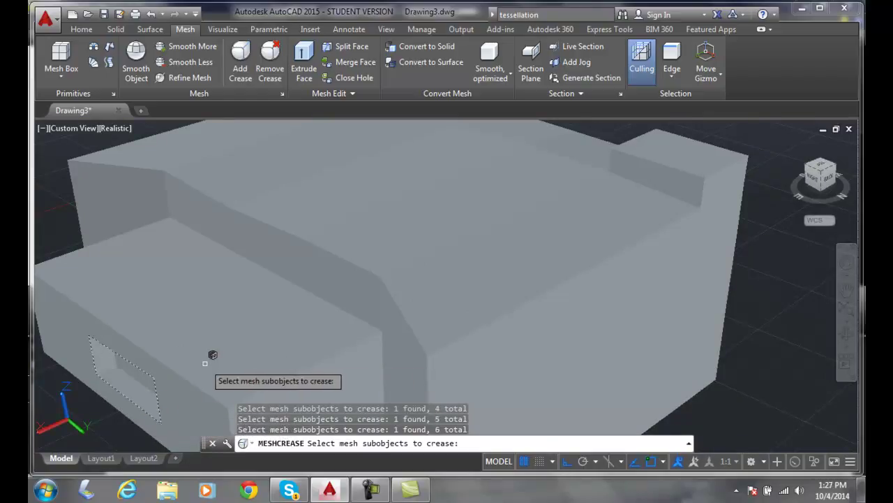
key(Return)
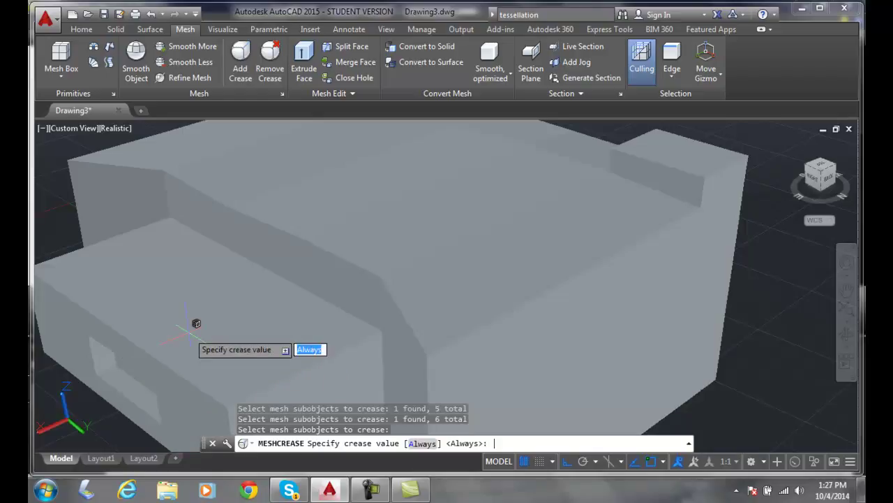
key(Return)
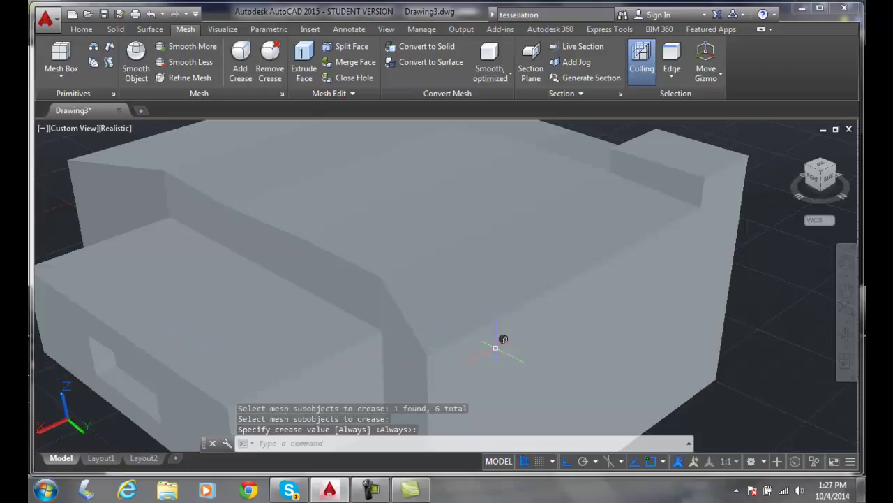
scroll(682, 323, down, 4)
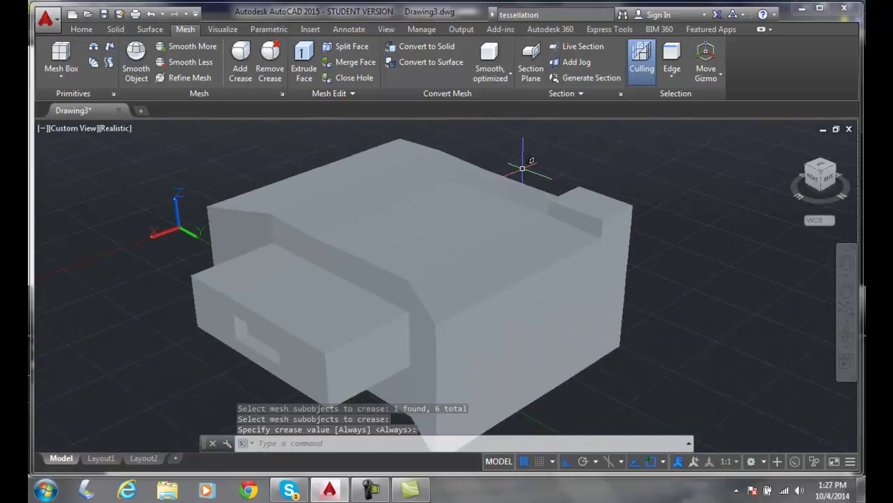
key(Escape)
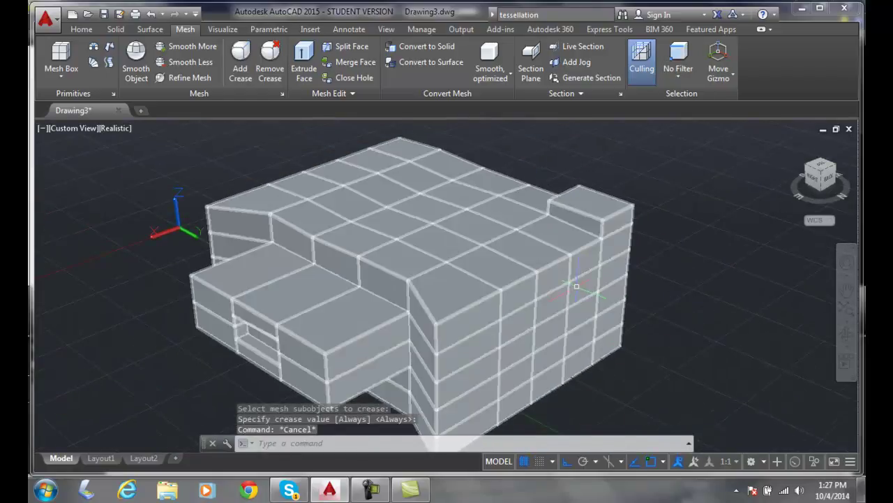
Smooth the box mesh one level with Smooth More
click(186, 46)
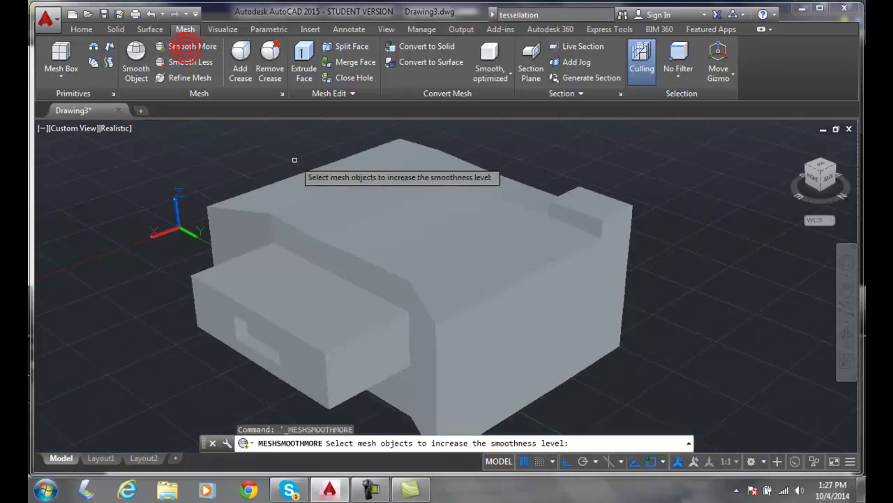
click(489, 296)
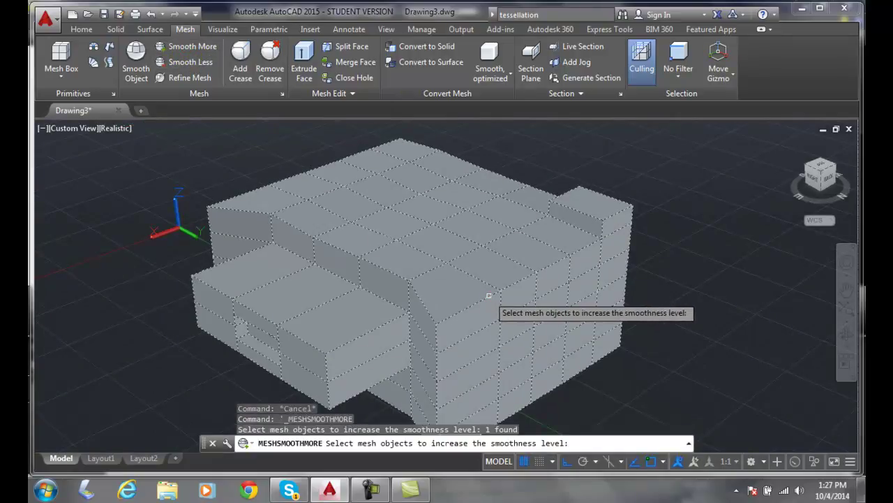
key(Return)
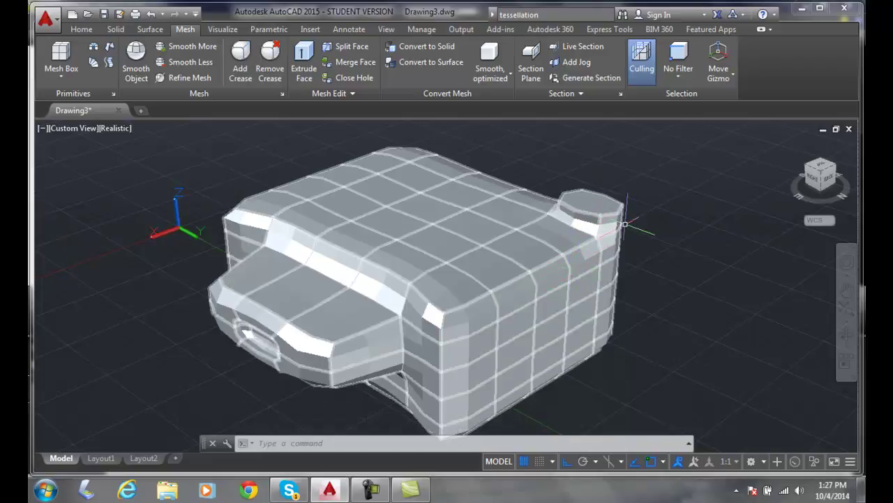
Orbit the view and select the smoothed mesh for another smoothing pass
scroll(625, 217, up, 5)
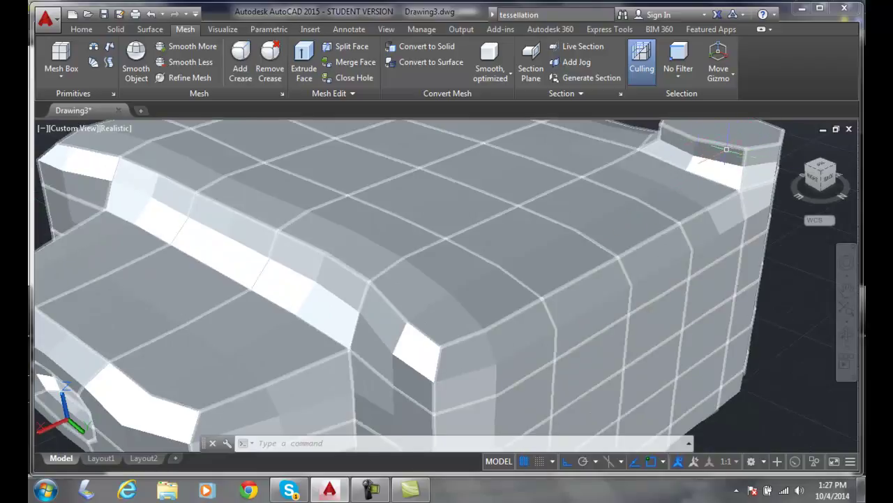
shift+middle_drag(724, 138, 727, 155)
click(229, 238)
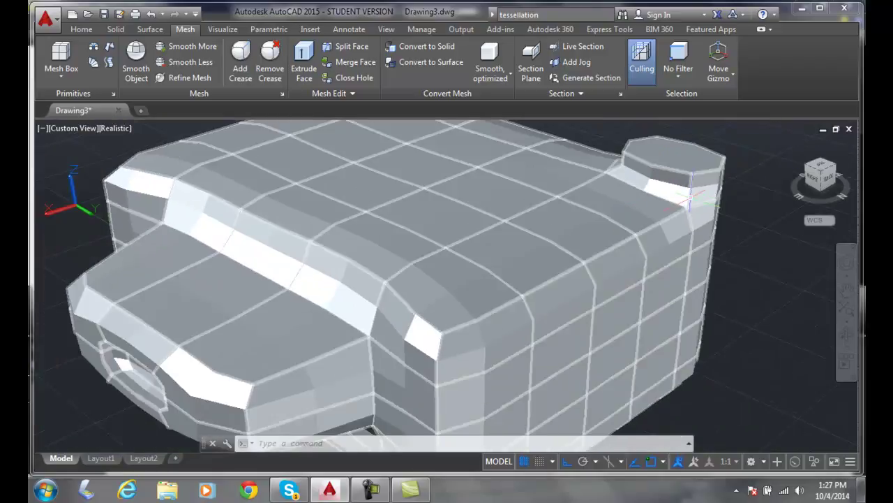
click(202, 48)
Apply the second smoothing level to the mesh, then zoom and pan to inspect it
click(540, 299)
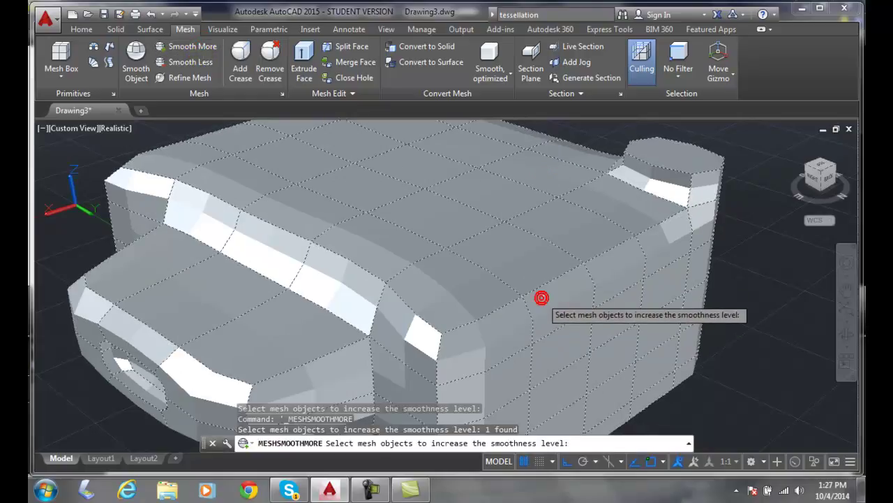
key(Return)
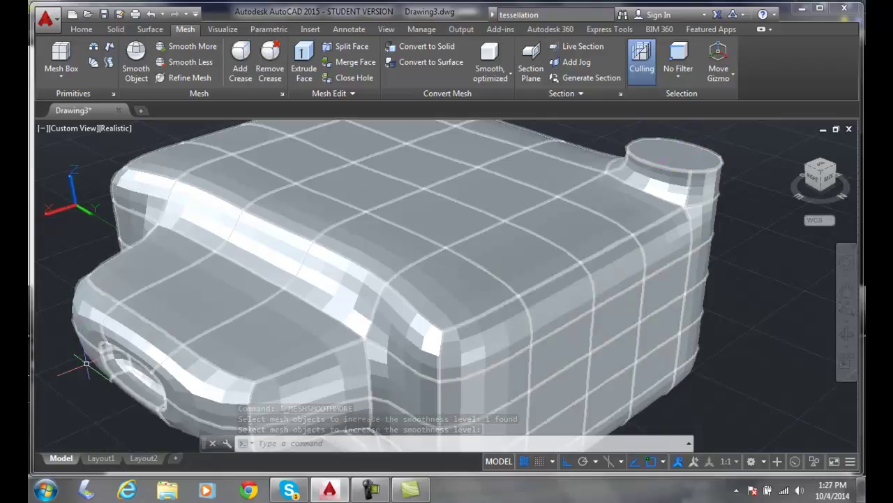
scroll(115, 367, up, 3)
scroll(120, 370, down, 3)
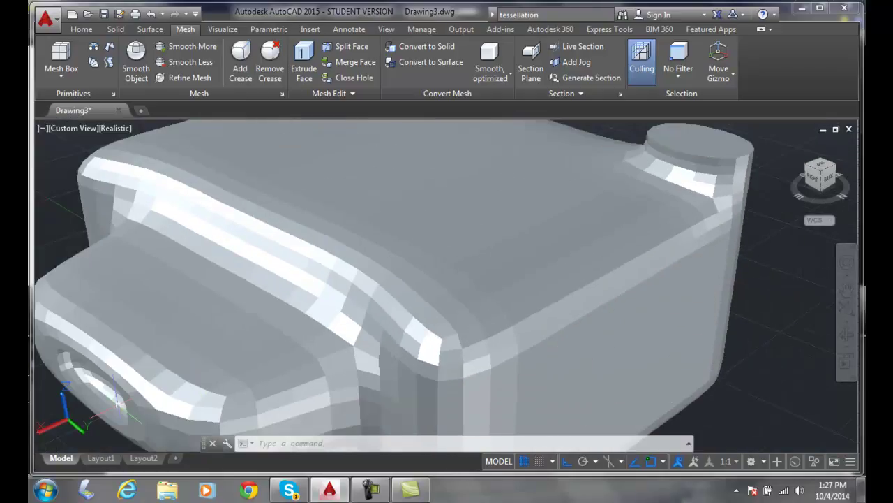
scroll(272, 353, down, 1)
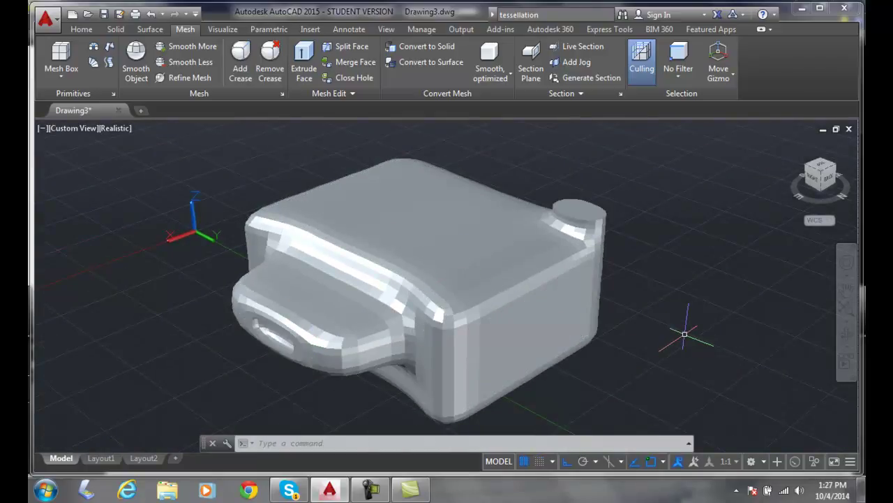
scroll(654, 295, up, 1)
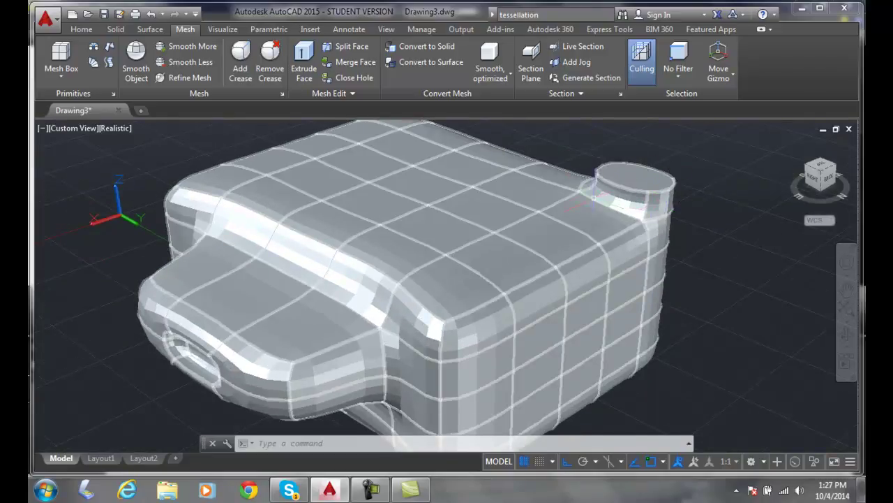
scroll(597, 195, up, 2)
scroll(598, 198, up, 2)
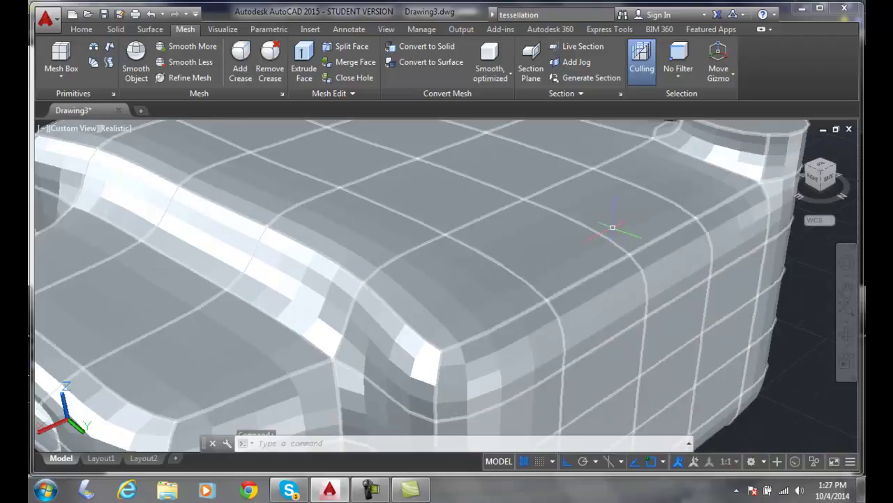
middle_drag(675, 286, 550, 272)
scroll(550, 272, down, 2)
key(Escape)
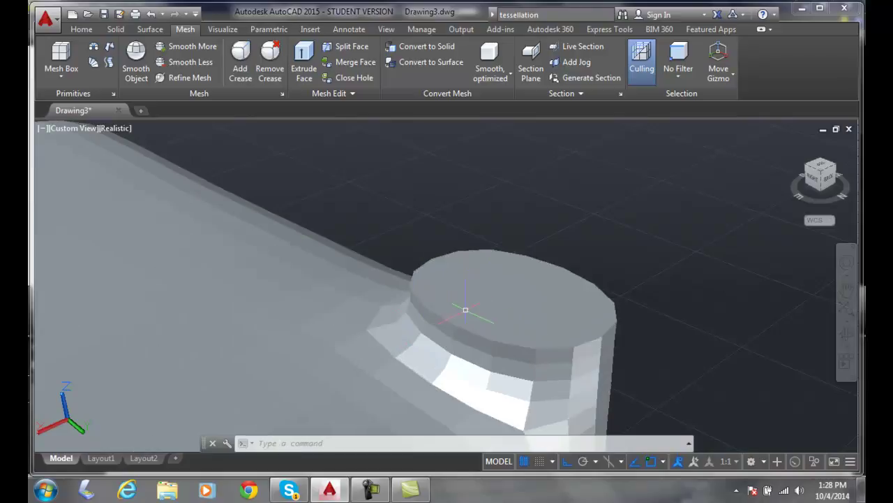
scroll(465, 310, down, 3)
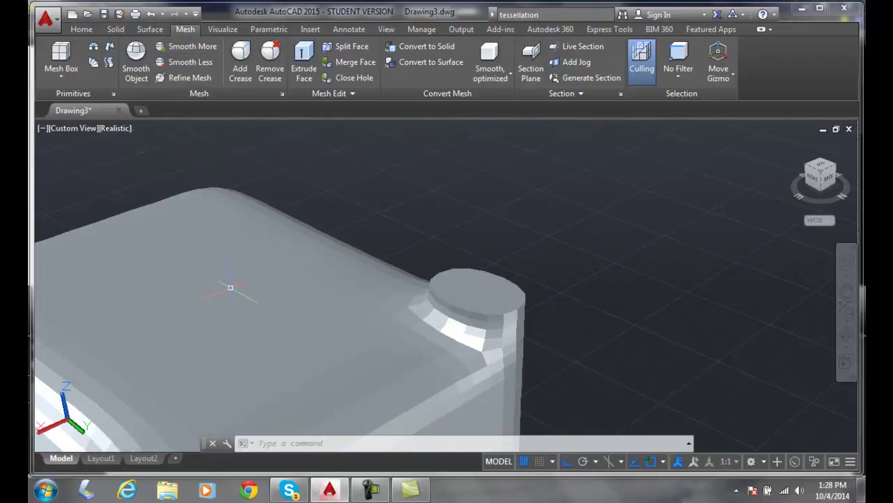
mouse_move(230, 287)
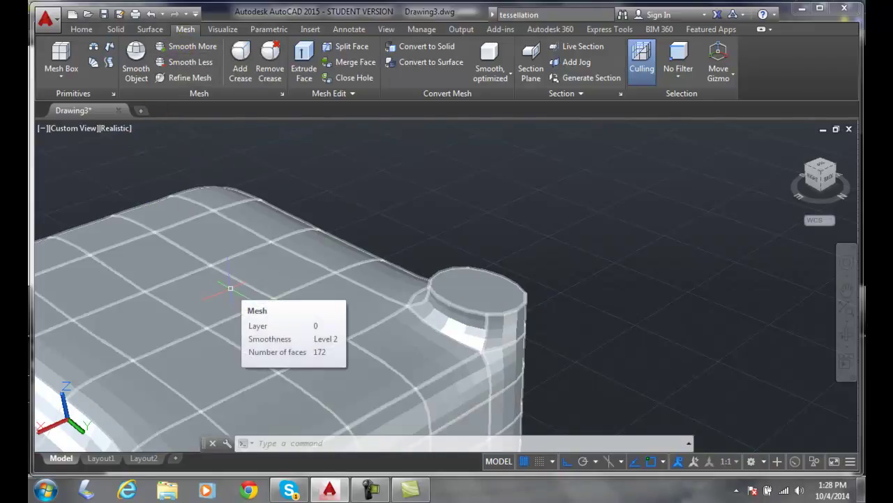